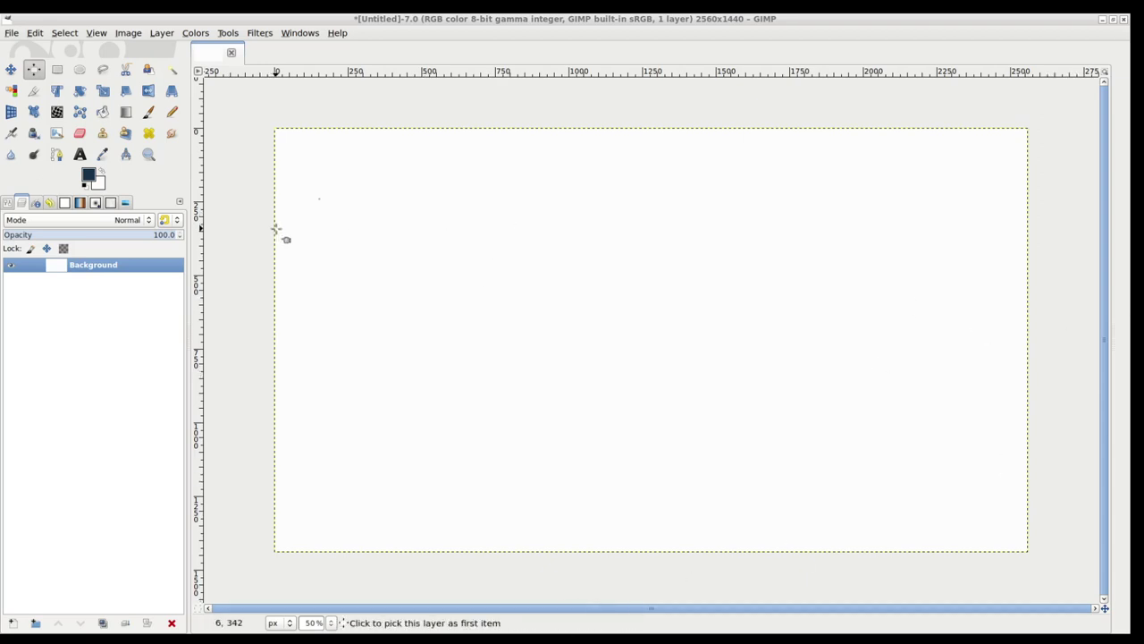
# - Switch from GIMP to the Wyzowl YouTube banner size article in Chrome
pyautogui.hotkey('alt', 'Tab')
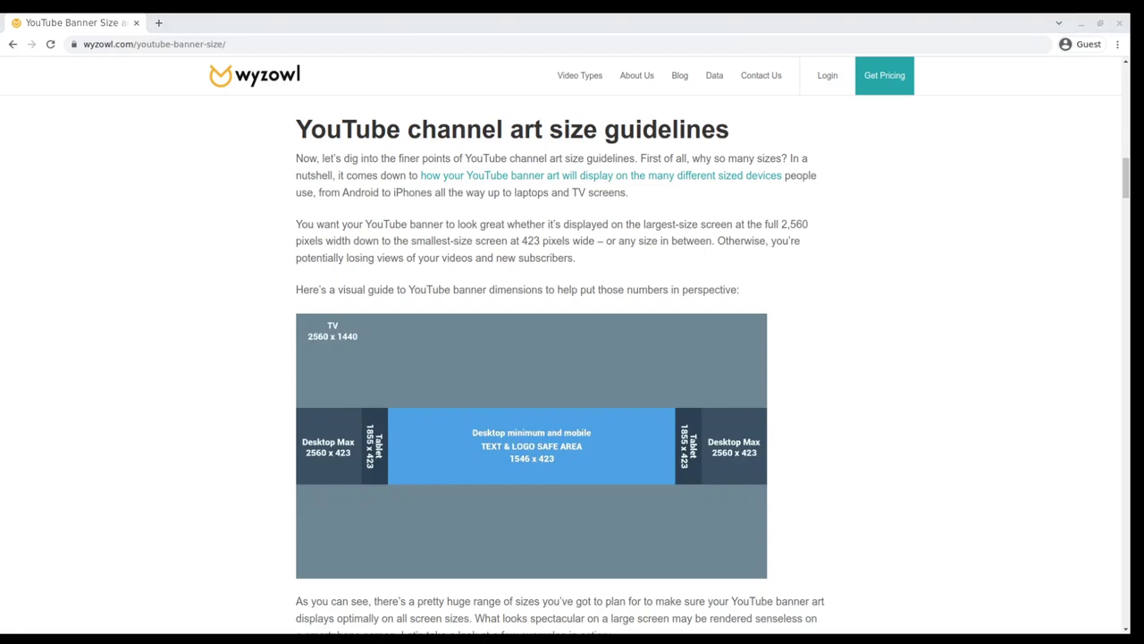
pyautogui.hotkey('alt', 'Tab')
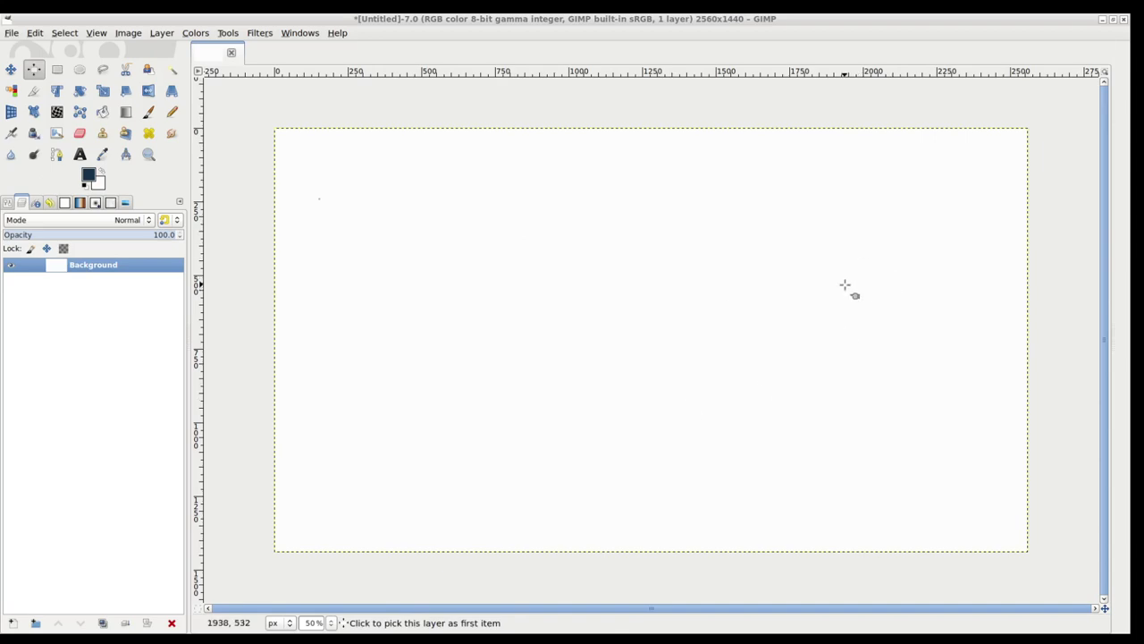
# - Go back from Chrome to GIMP's blank 2560×1440 canvas with its white Background layer
pyautogui.hotkey('alt', 'Tab')
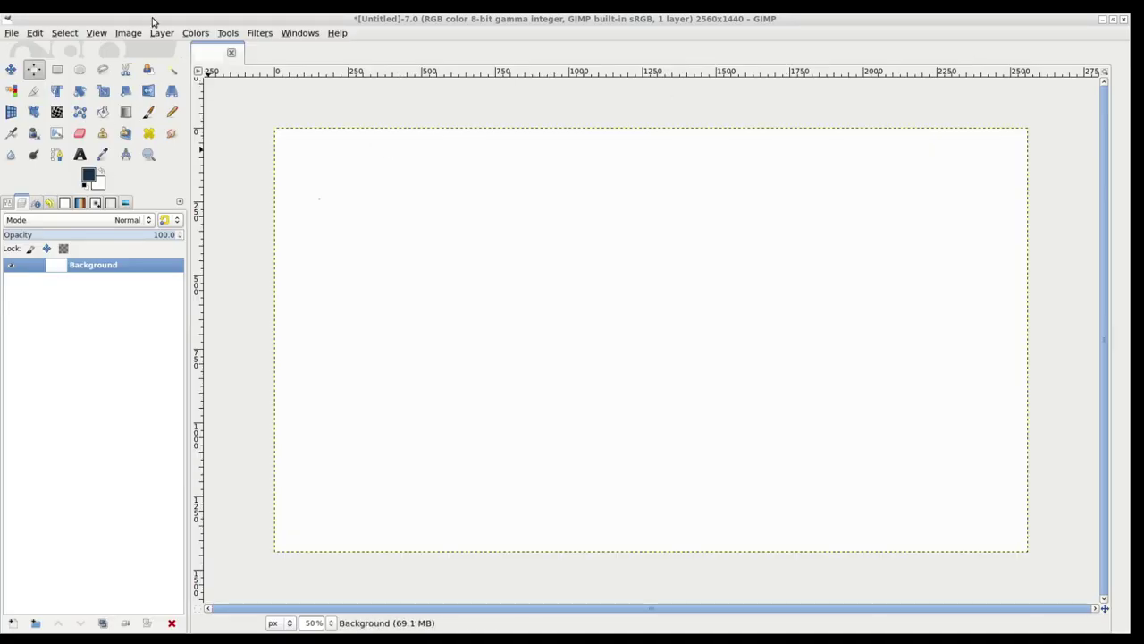
# - Start a new 1546×423 layer, then check the safe-area size in the browser article
pyautogui.click(161, 33)
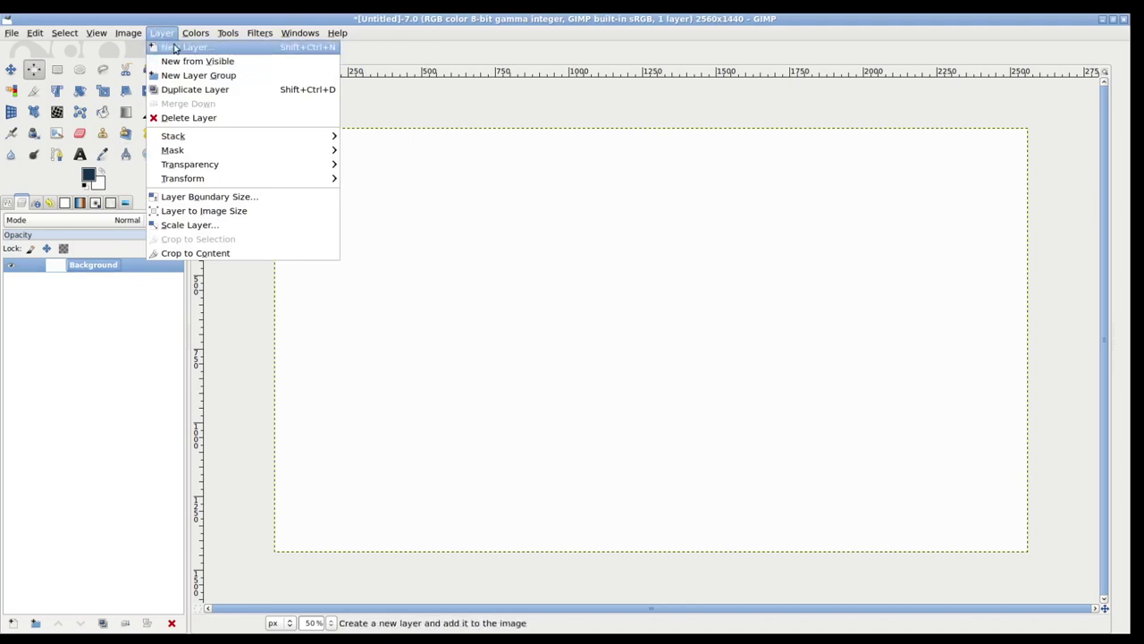
pyautogui.click(175, 47)
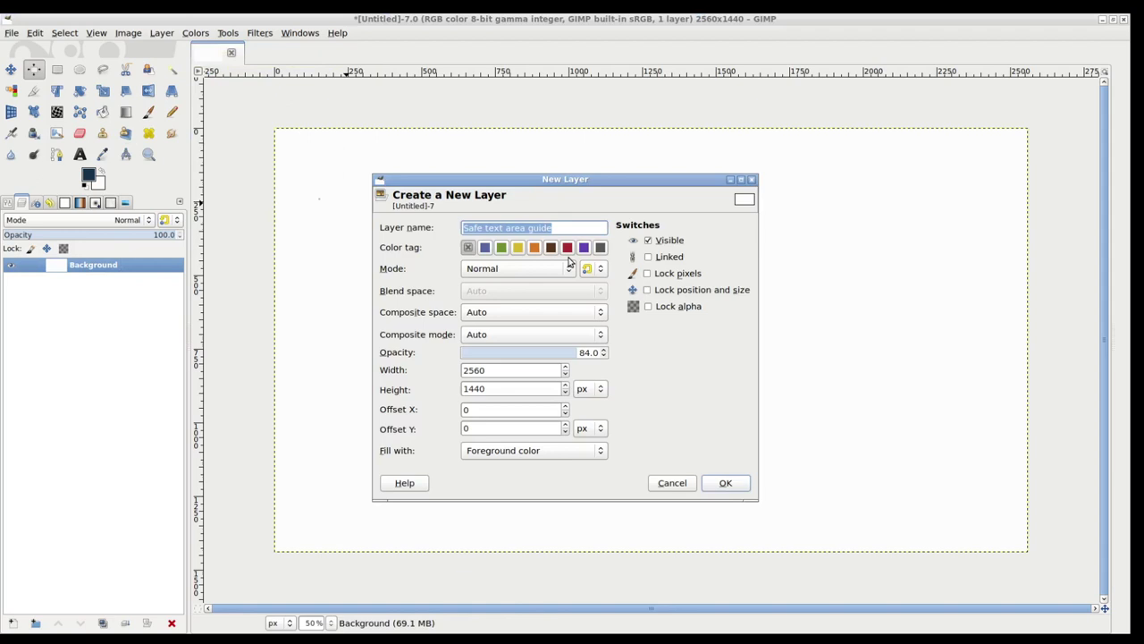
pyautogui.click(533, 386)
pyautogui.click(513, 370)
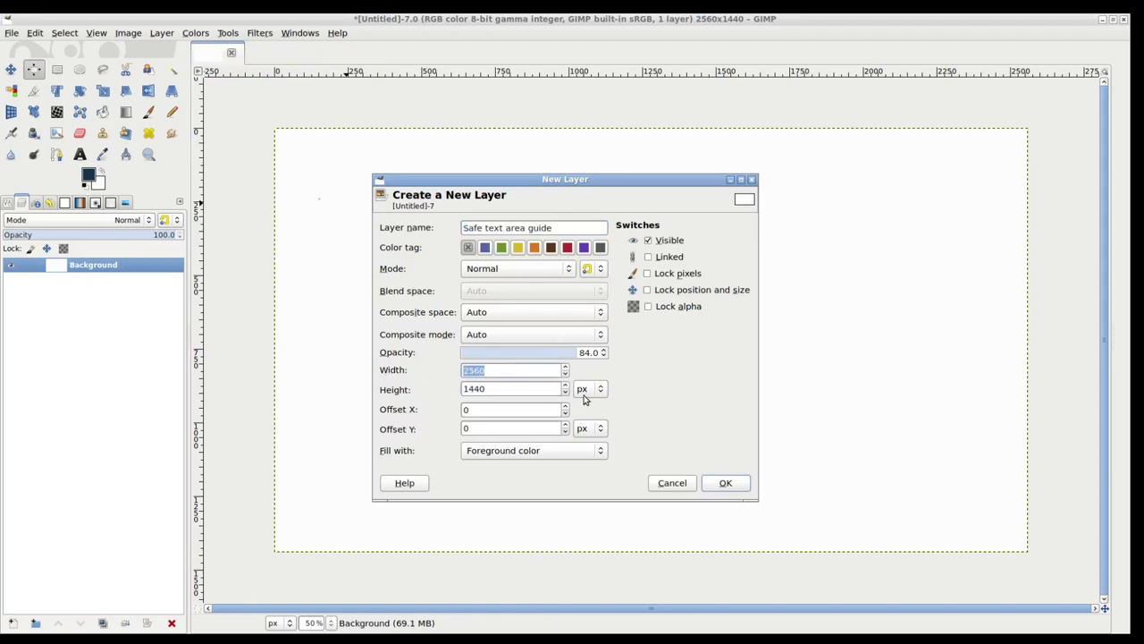
pyautogui.write('1546')
pyautogui.press('Tab')
pyautogui.write('423')
pyautogui.hotkey('alt', 'Tab')
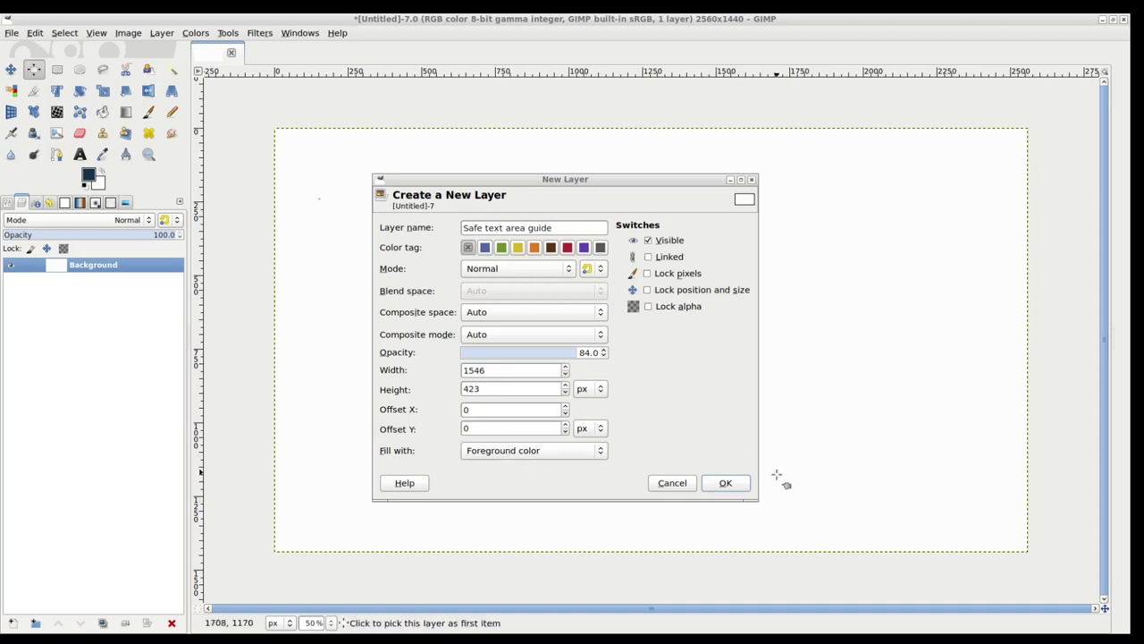
# - Create the 1546×423 guide layer and pick it as the Alignment tool's target
pyautogui.click(722, 483)
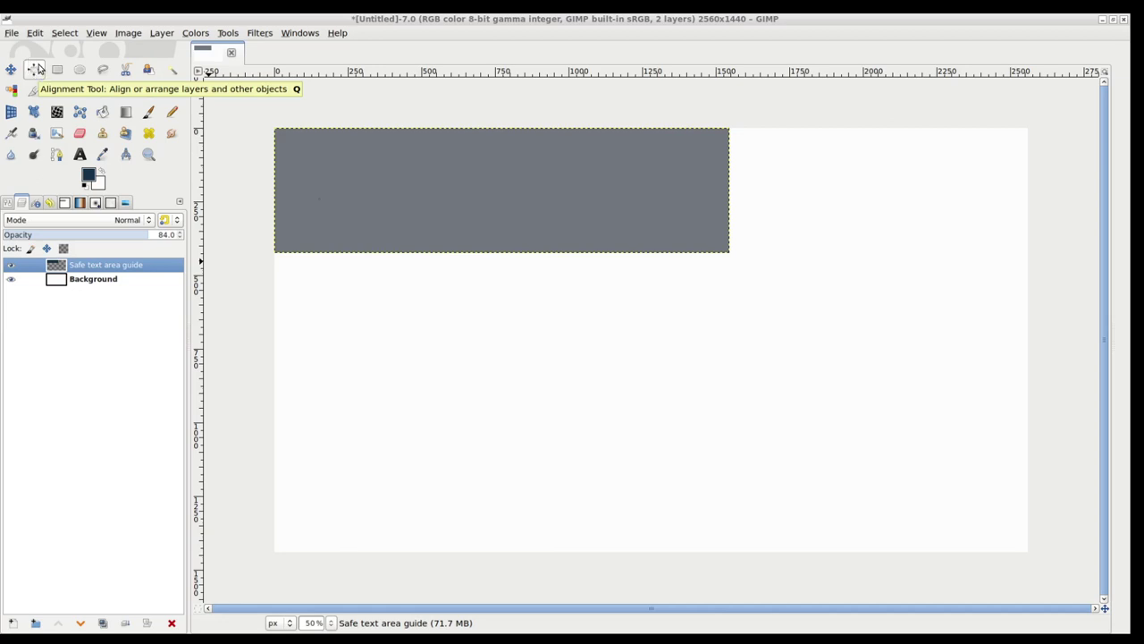
pyautogui.click(34, 70)
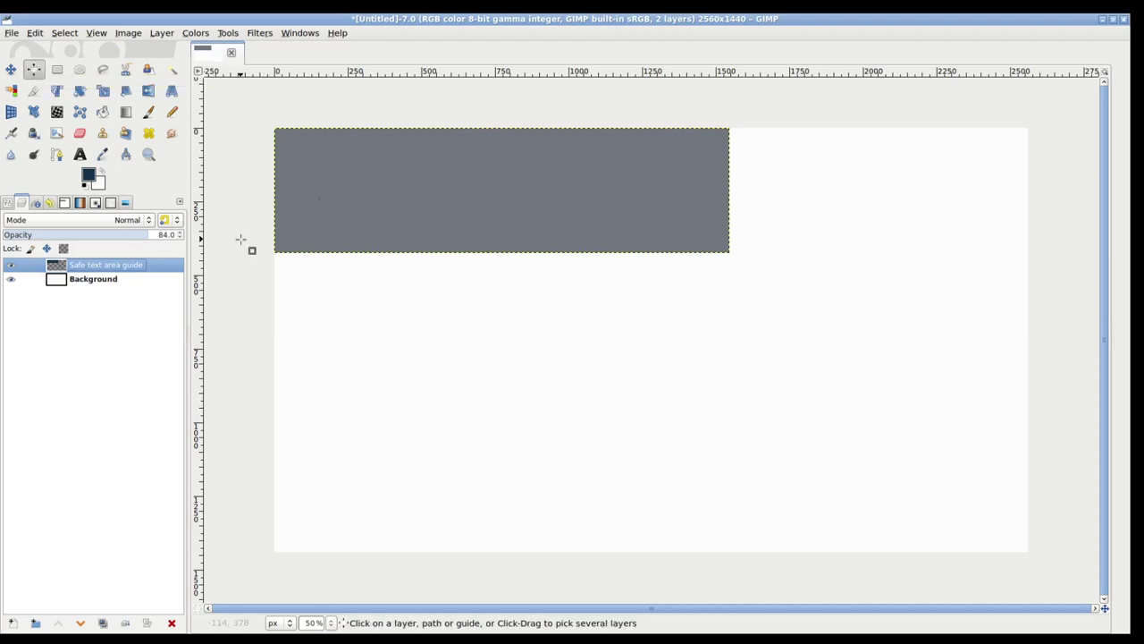
pyautogui.click(340, 165)
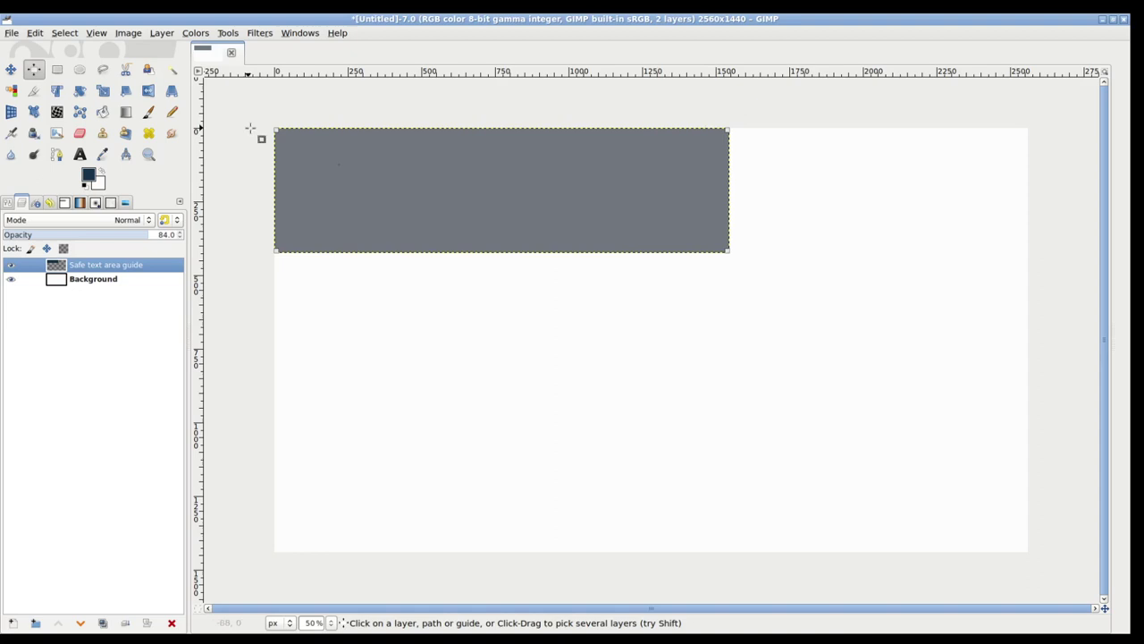
# - In the alignment options, set Relative to: Image
pyautogui.click(7, 204)
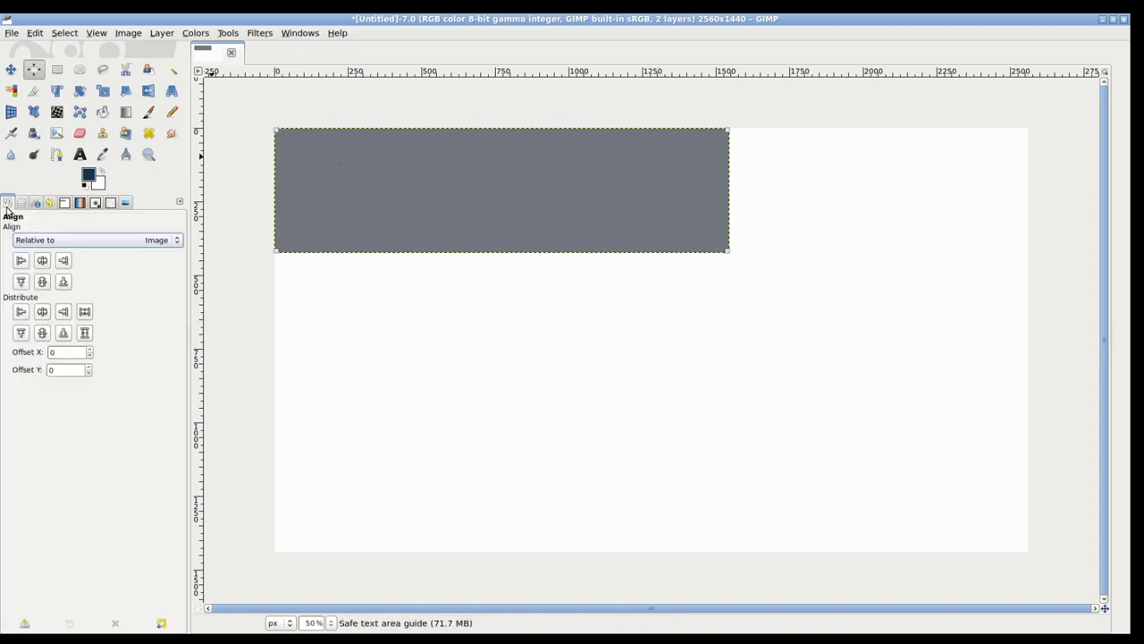
pyautogui.click(22, 205)
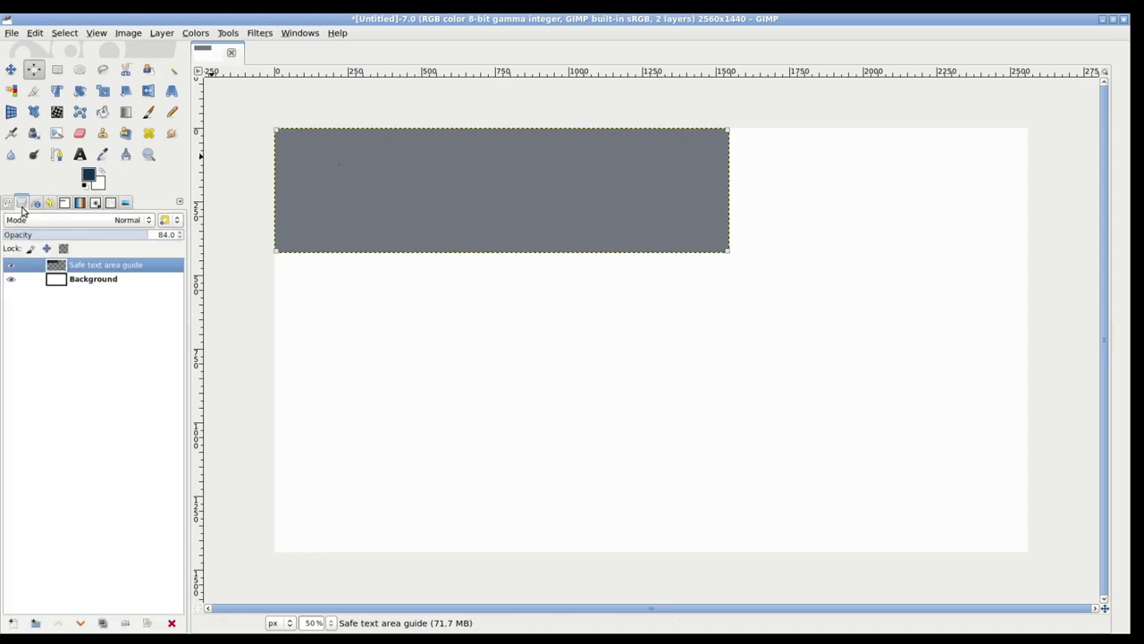
pyautogui.click(8, 204)
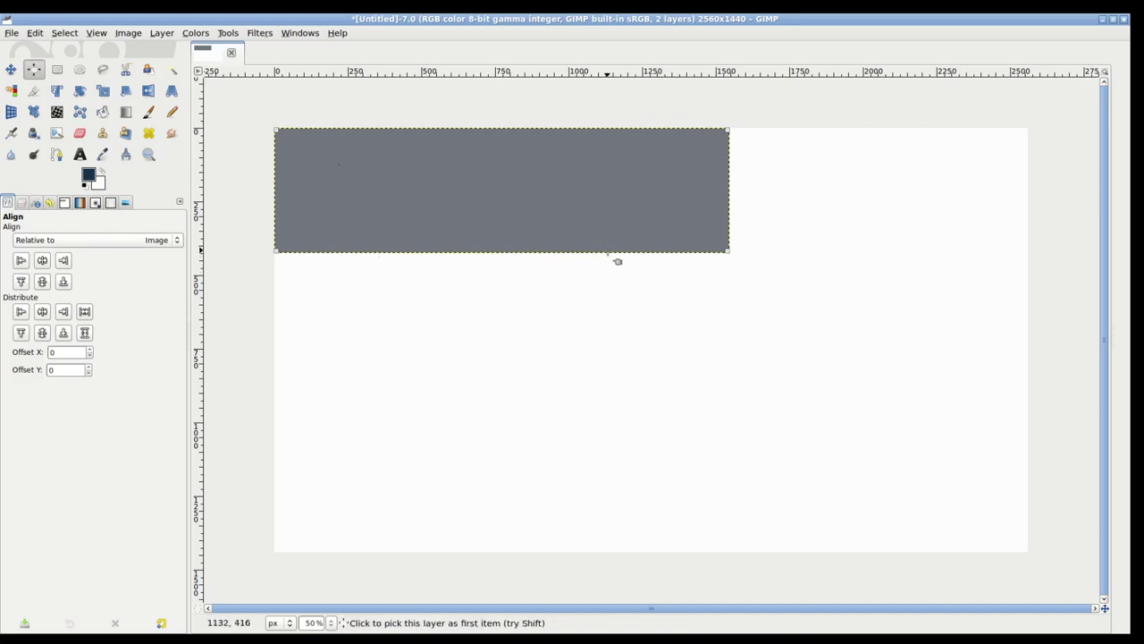
pyautogui.click(164, 242)
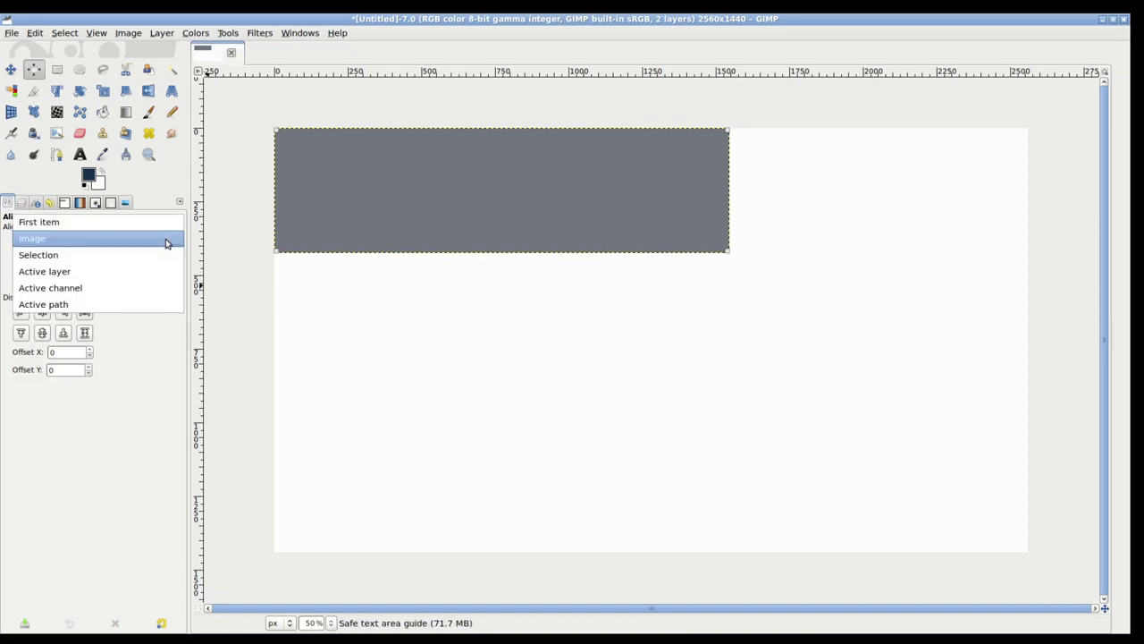
pyautogui.click(165, 239)
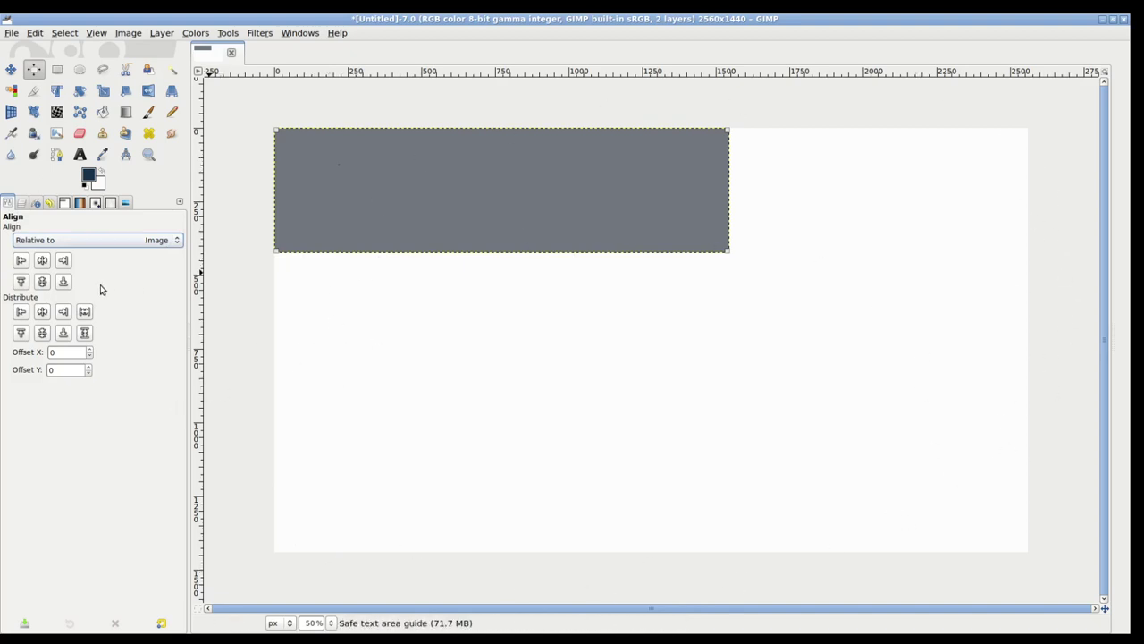
# - Align the guide layer's centre and middle to the image, checking the browser diagram
pyautogui.click(42, 261)
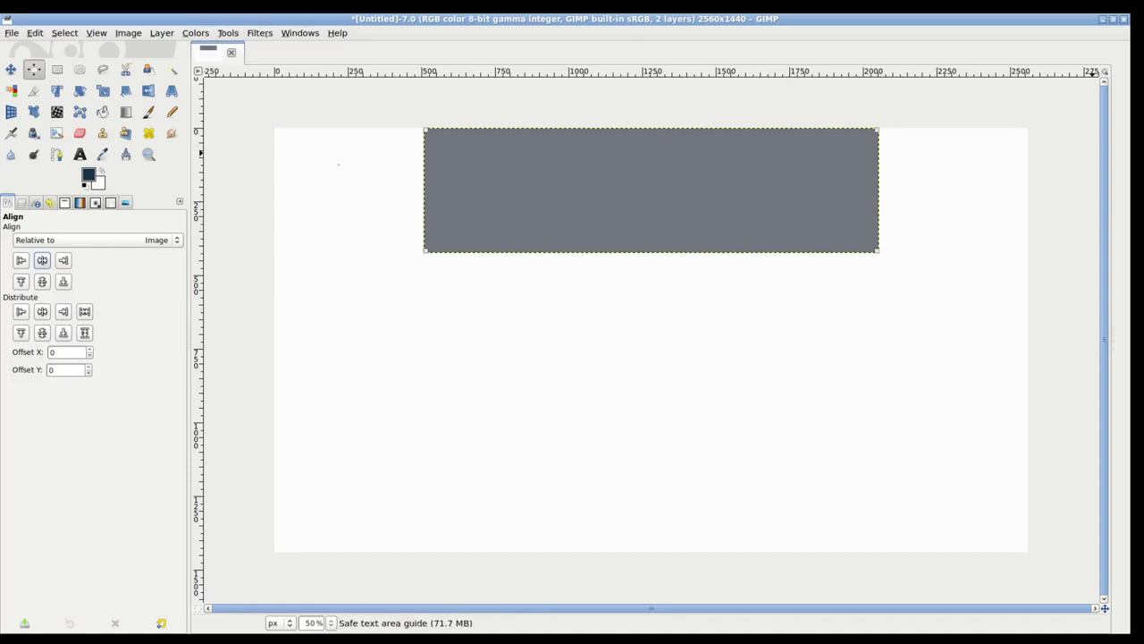
pyautogui.hotkey('alt', 'Tab')
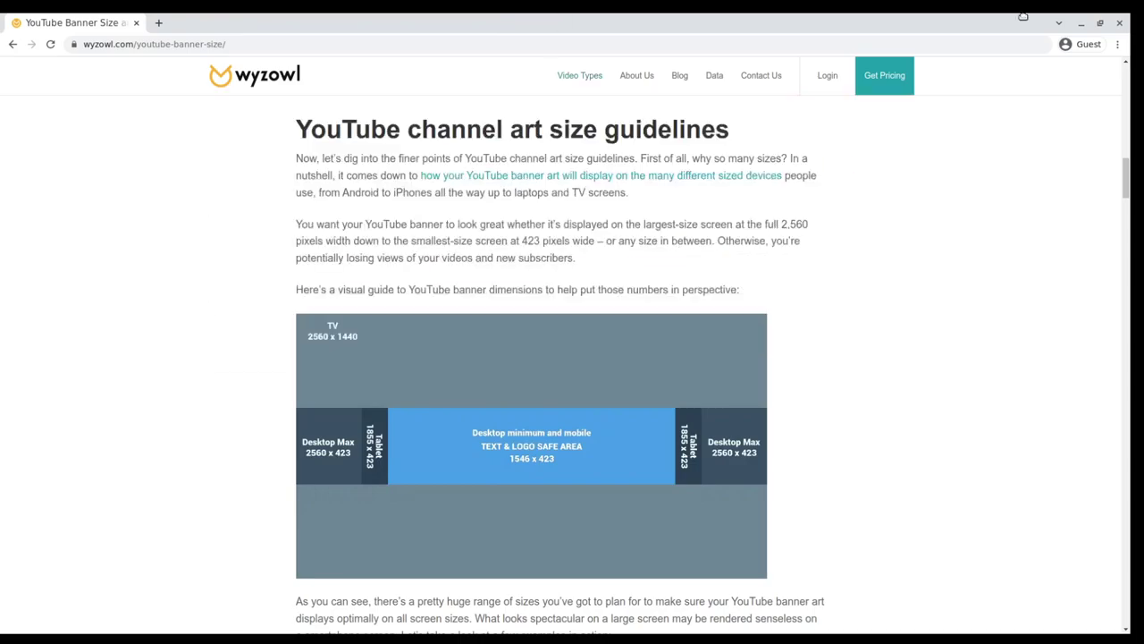
pyautogui.hotkey('alt', 'Tab')
pyautogui.click(42, 281)
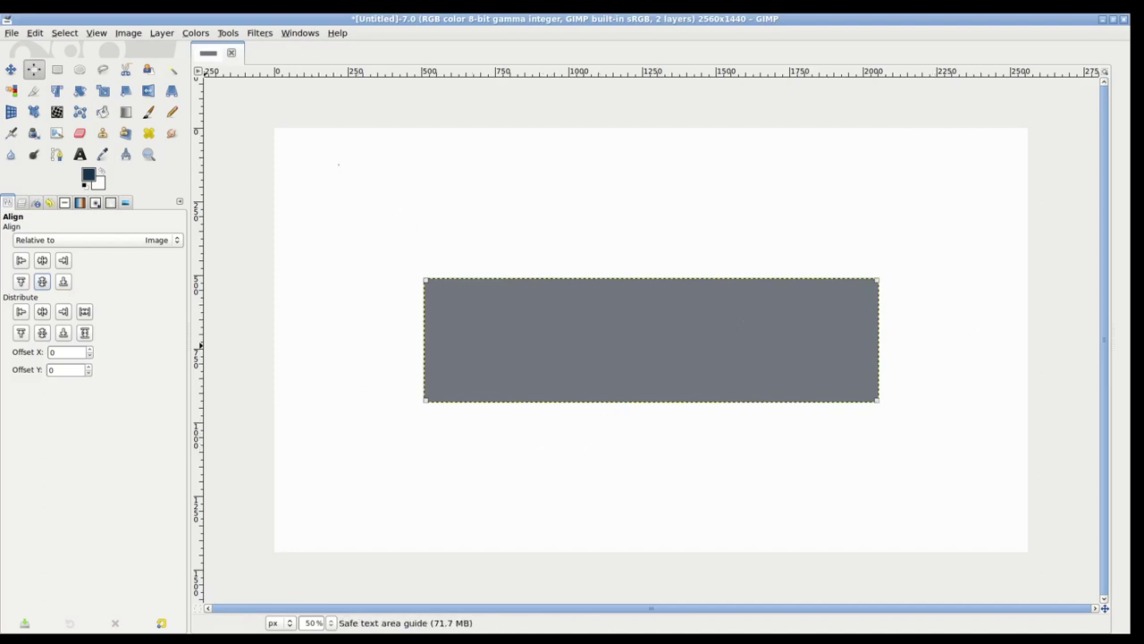
# - Add a new layer named logo
pyautogui.click(21, 205)
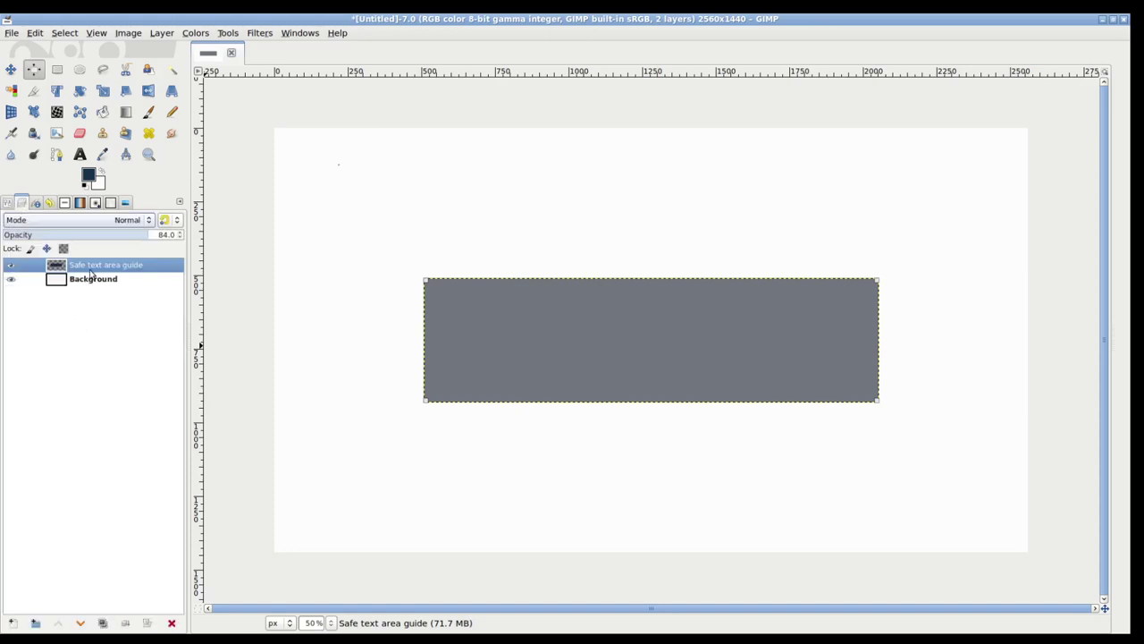
pyautogui.click(162, 34)
pyautogui.click(179, 46)
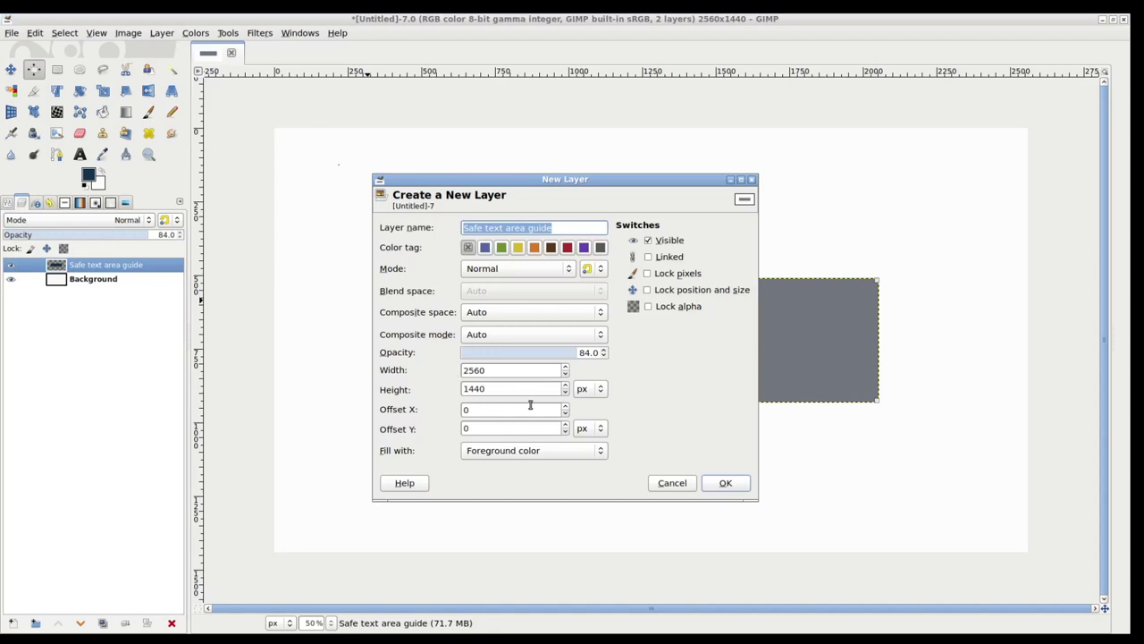
pyautogui.write('logo')
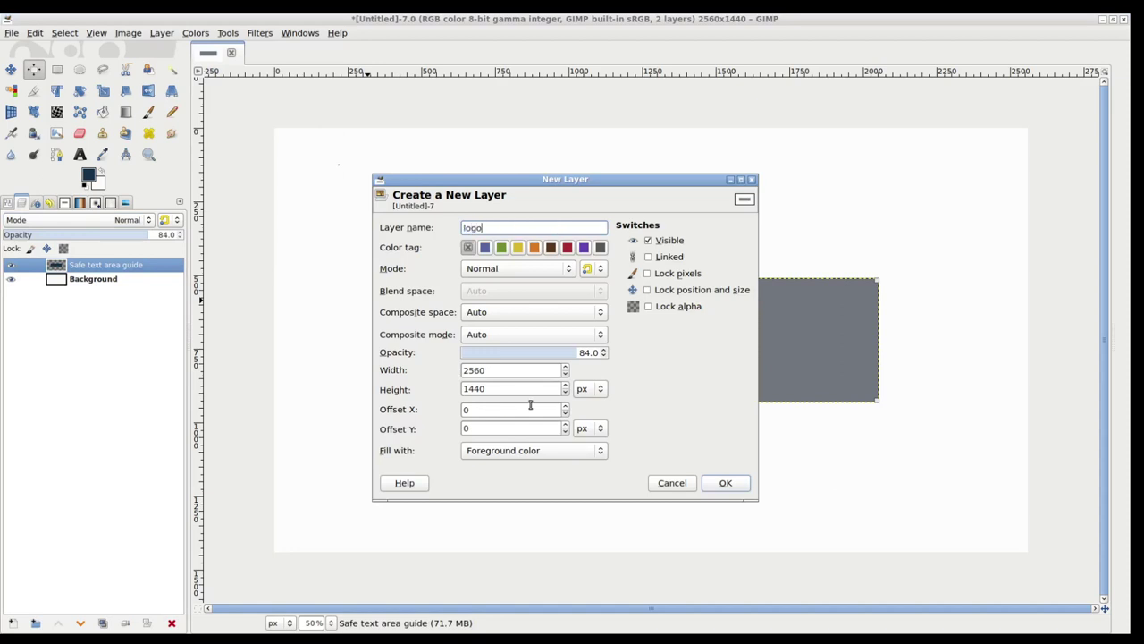
pyautogui.press('Return')
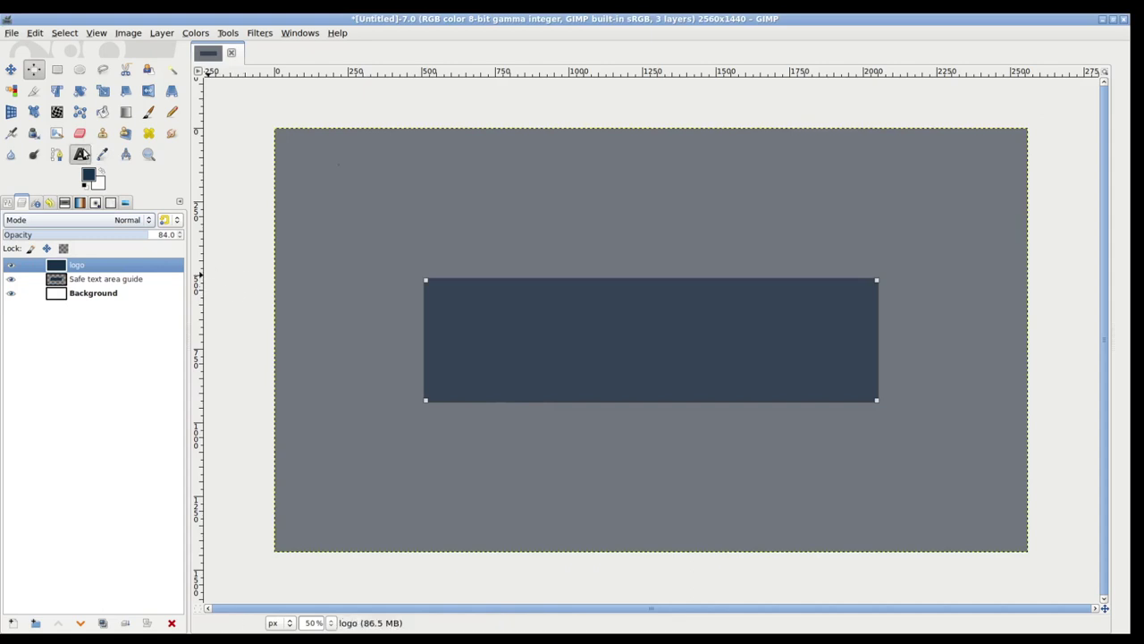
# - Type 'Text goes here!' inside the guide box and make it 122 px and white
pyautogui.click(81, 153)
pyautogui.click(481, 323)
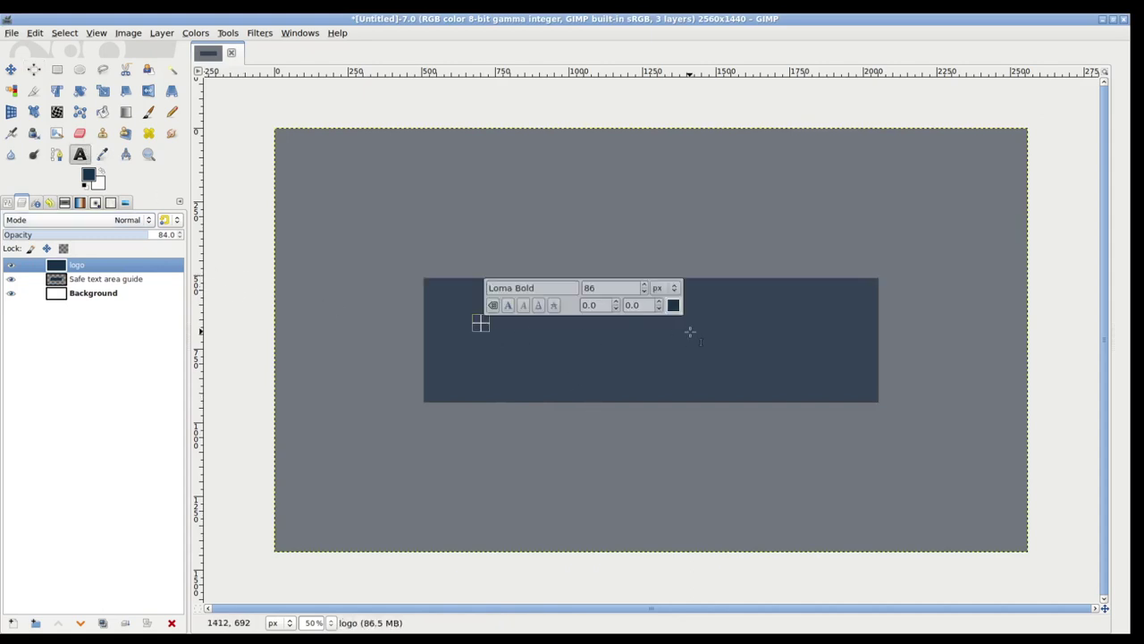
pyautogui.write('Te')
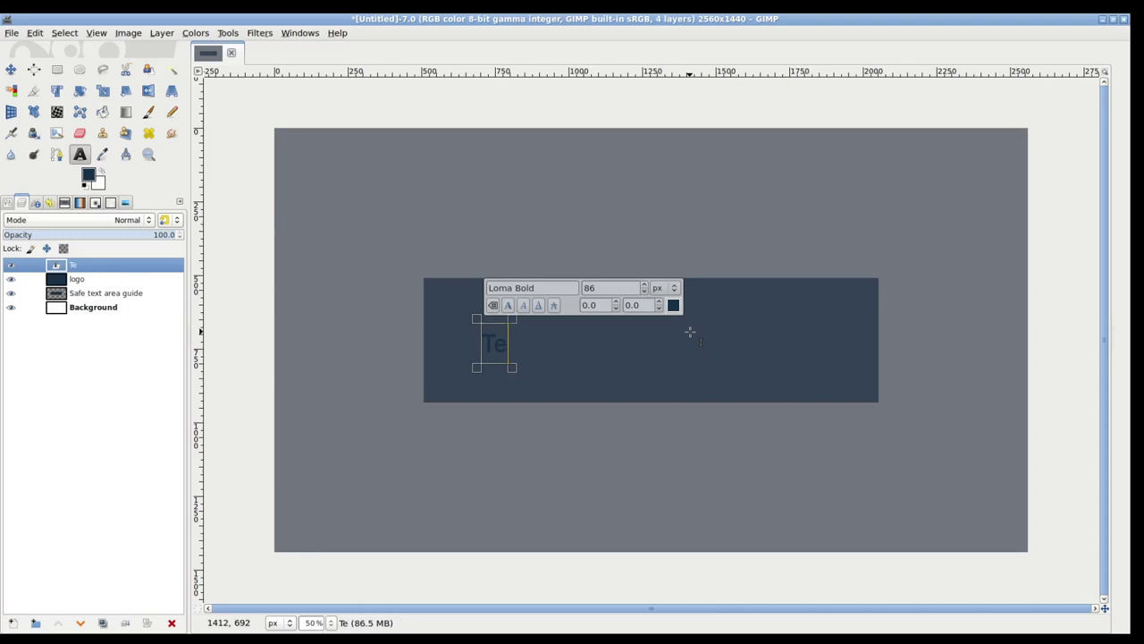
pyautogui.write('xt goes here!')
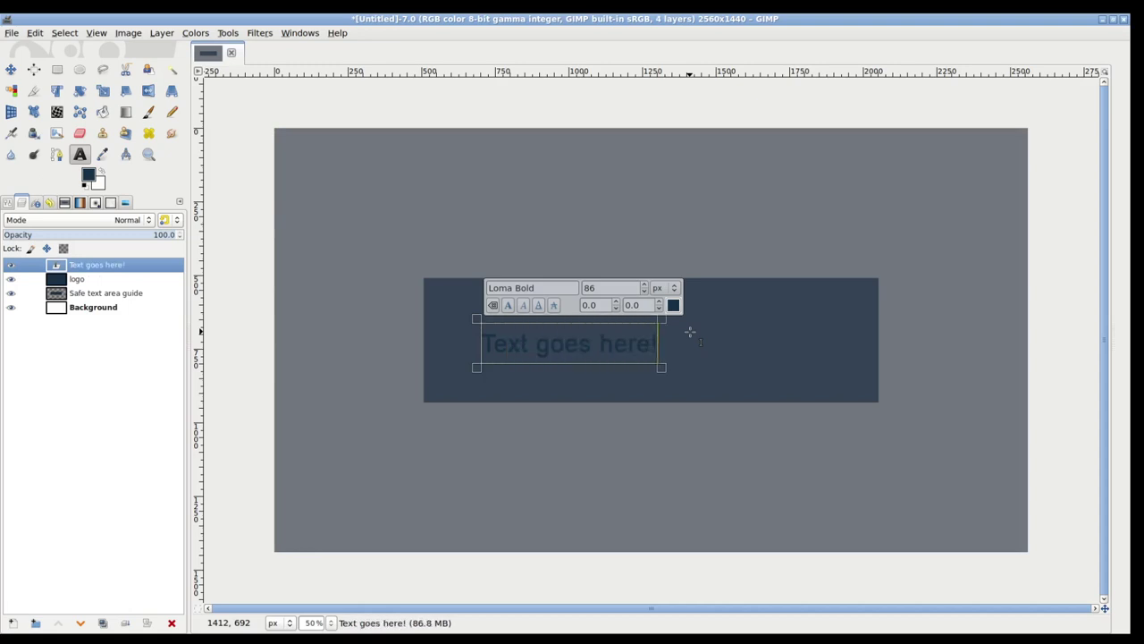
pyautogui.hotkey('ctrl', 'a')
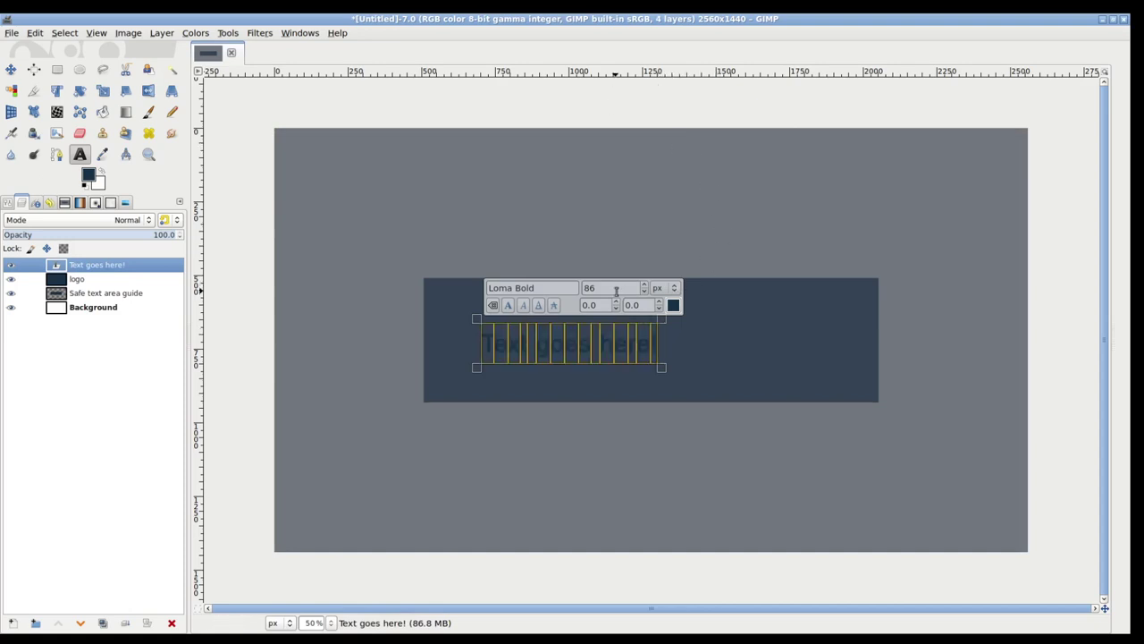
pyautogui.scroll(20, 612, 288)
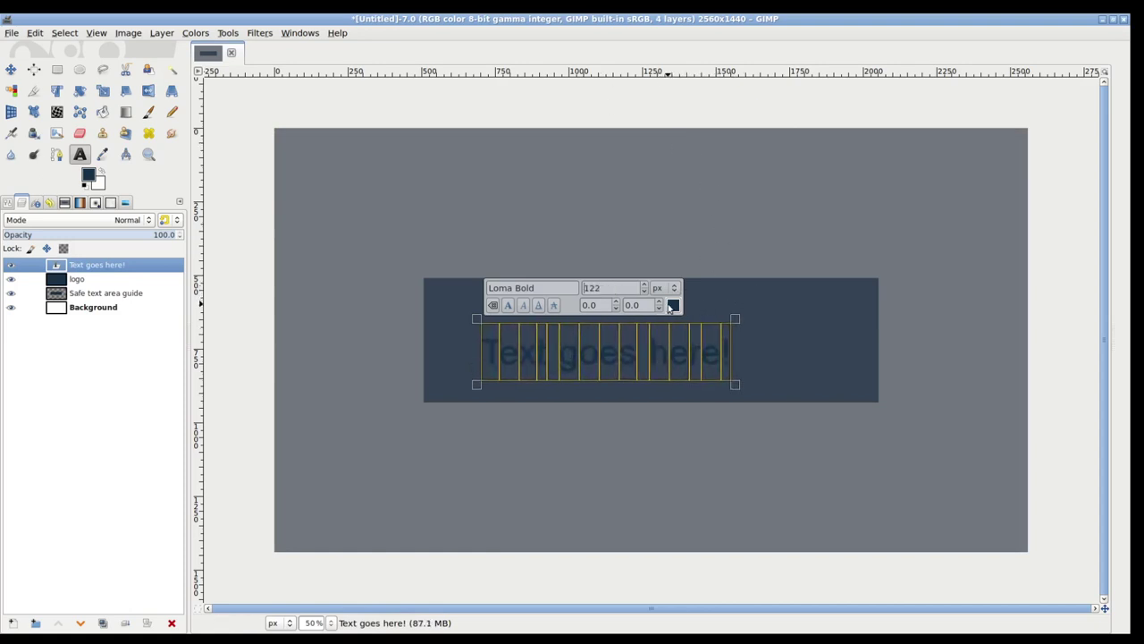
pyautogui.click(673, 305)
pyautogui.click(769, 409)
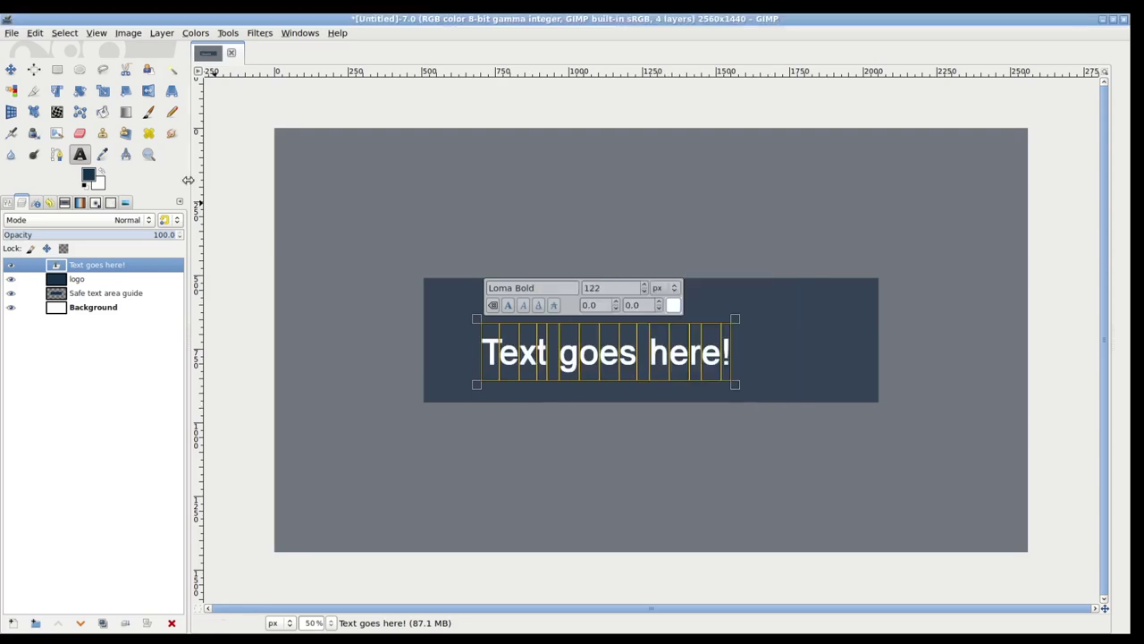
# - Move the 'Text goes here!' layer to the canvas centre and hide the Safe text area guide
pyautogui.press('m')
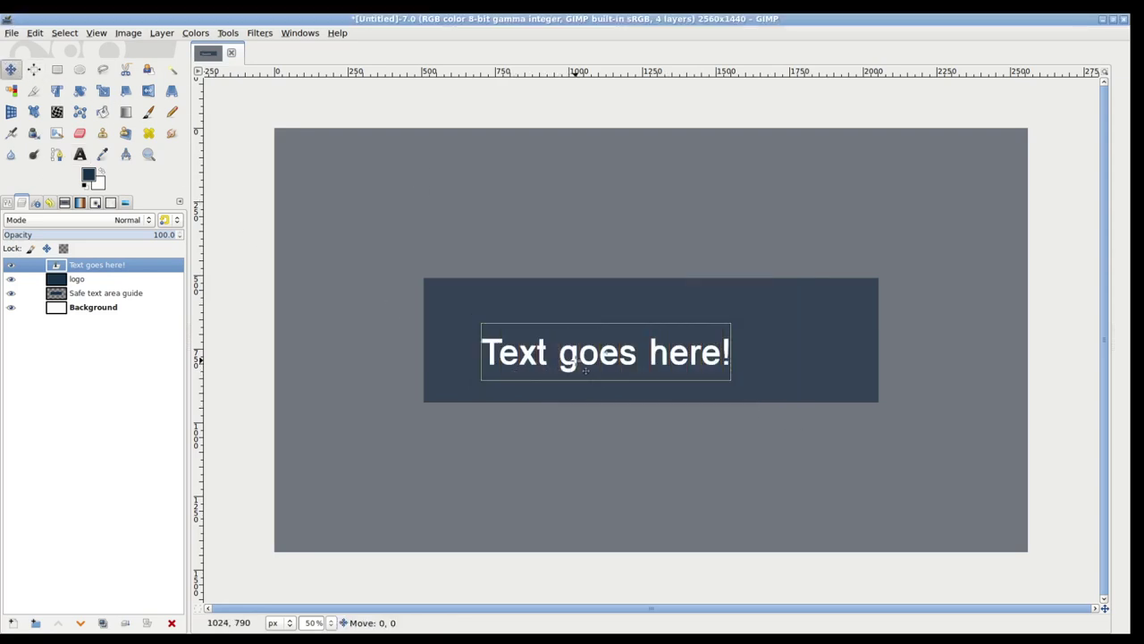
pyautogui.moveTo(515, 372); pyautogui.dragTo(575, 355)
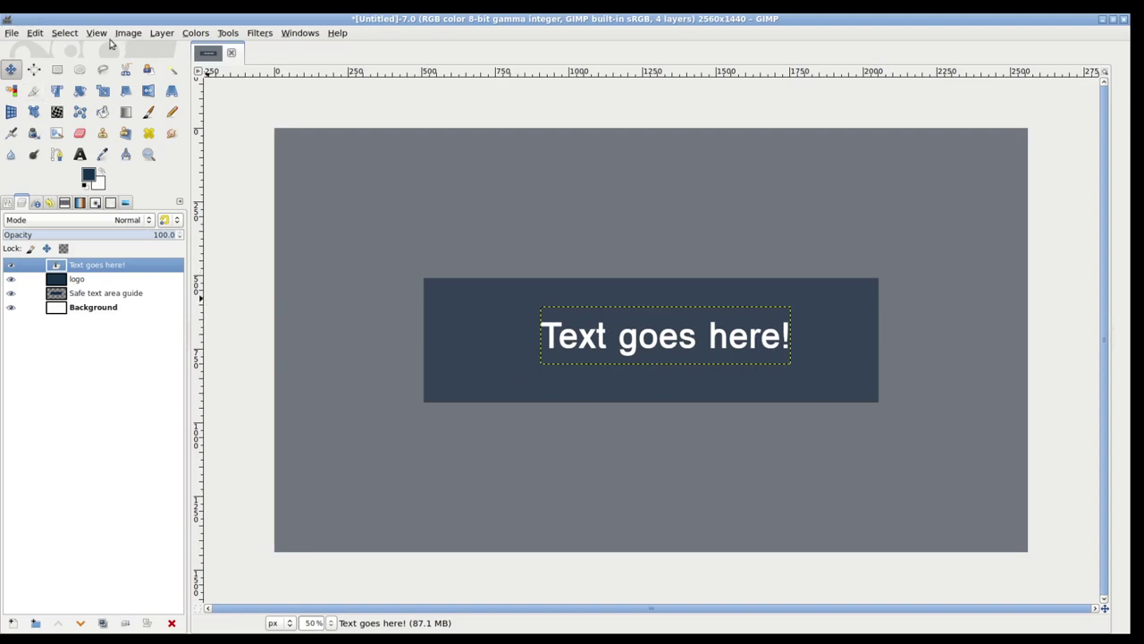
pyautogui.moveTo(551, 337); pyautogui.dragTo(536, 340)
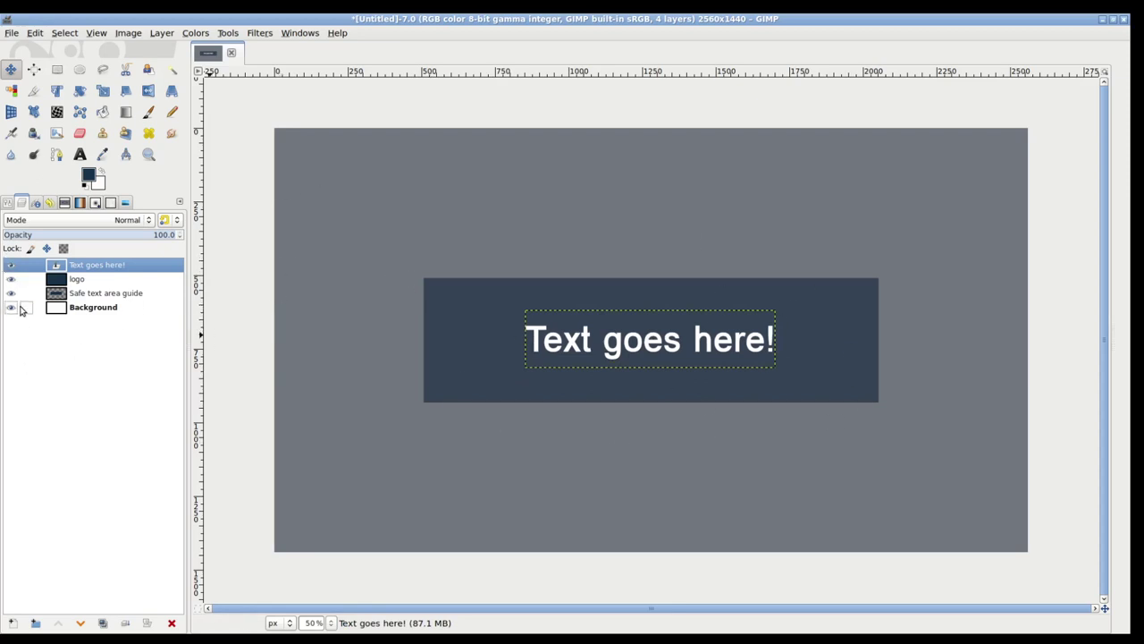
pyautogui.click(10, 294)
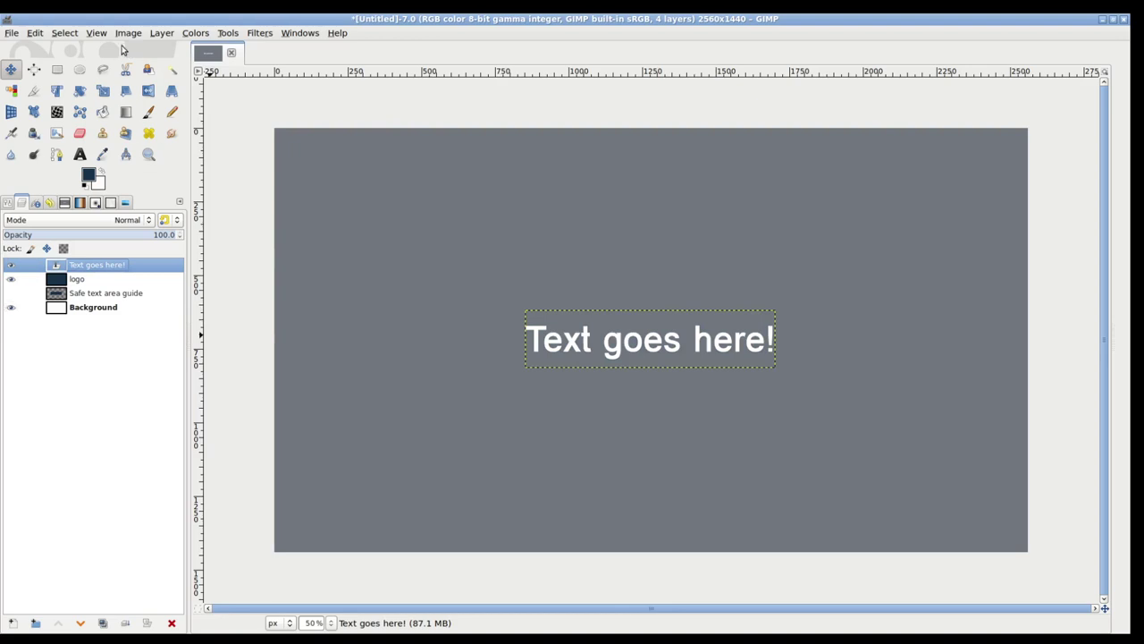
pyautogui.click(10, 33)
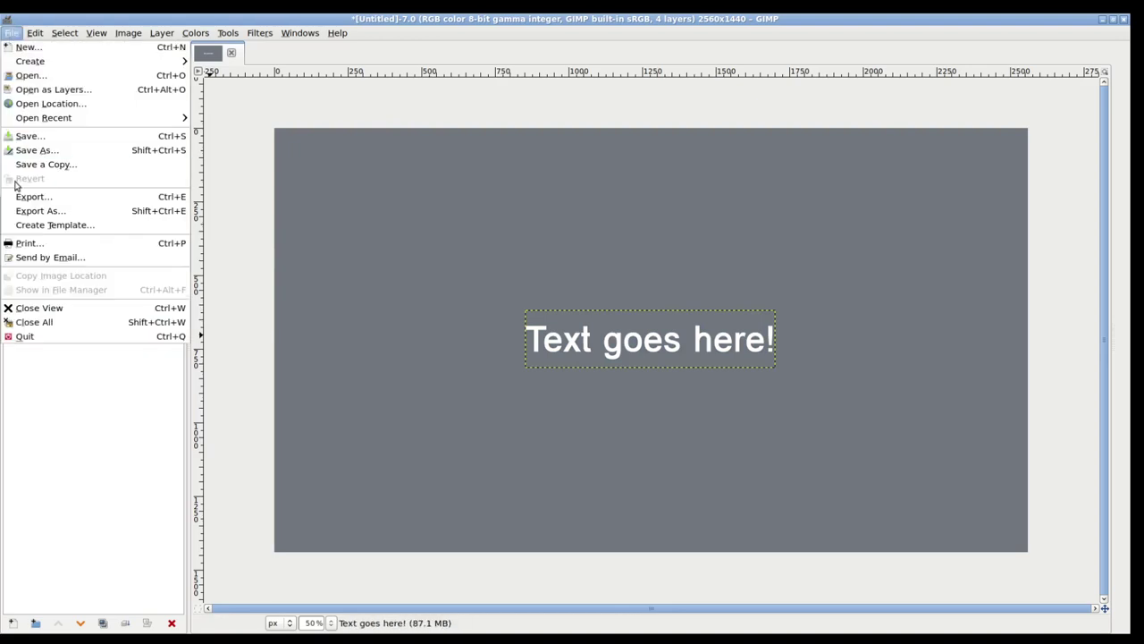
pyautogui.click(122, 503)
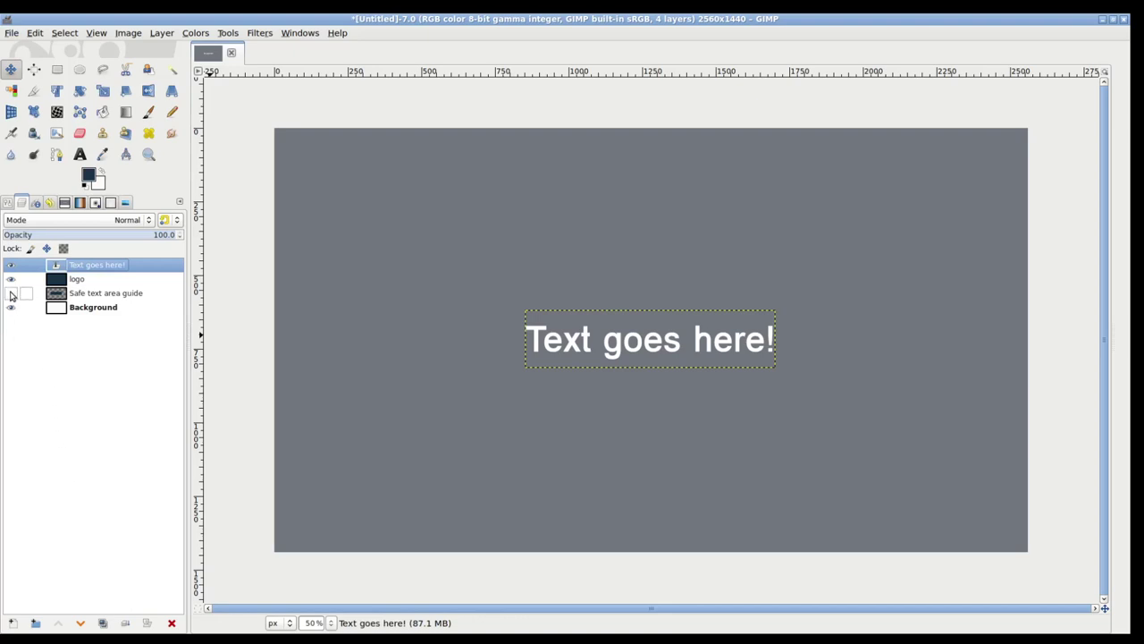
pyautogui.click(12, 293)
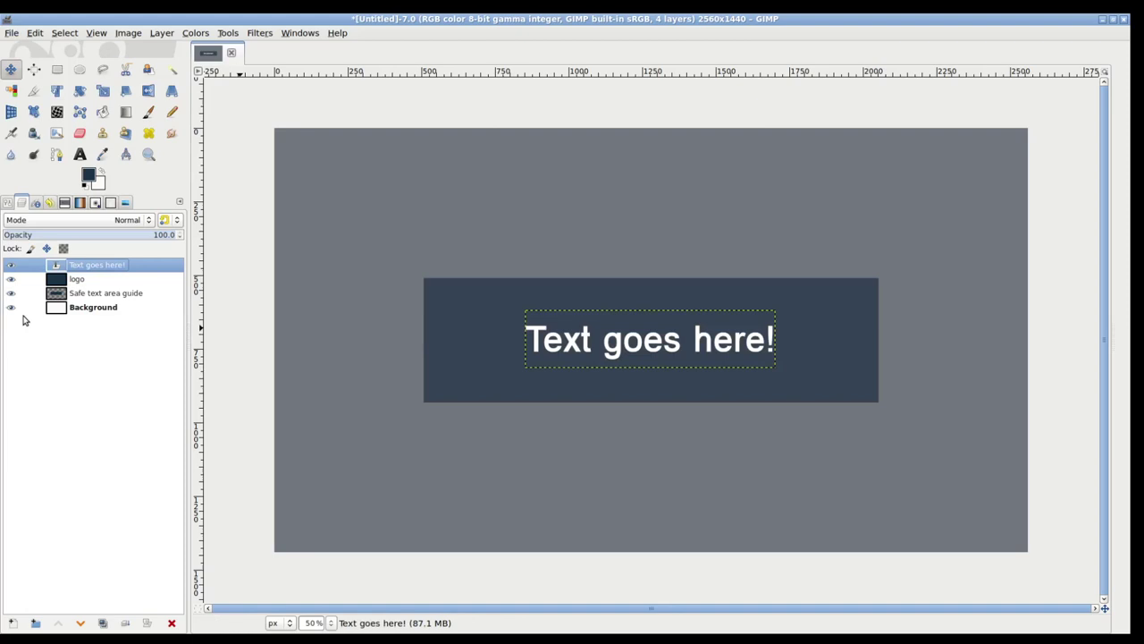
pyautogui.click(11, 293)
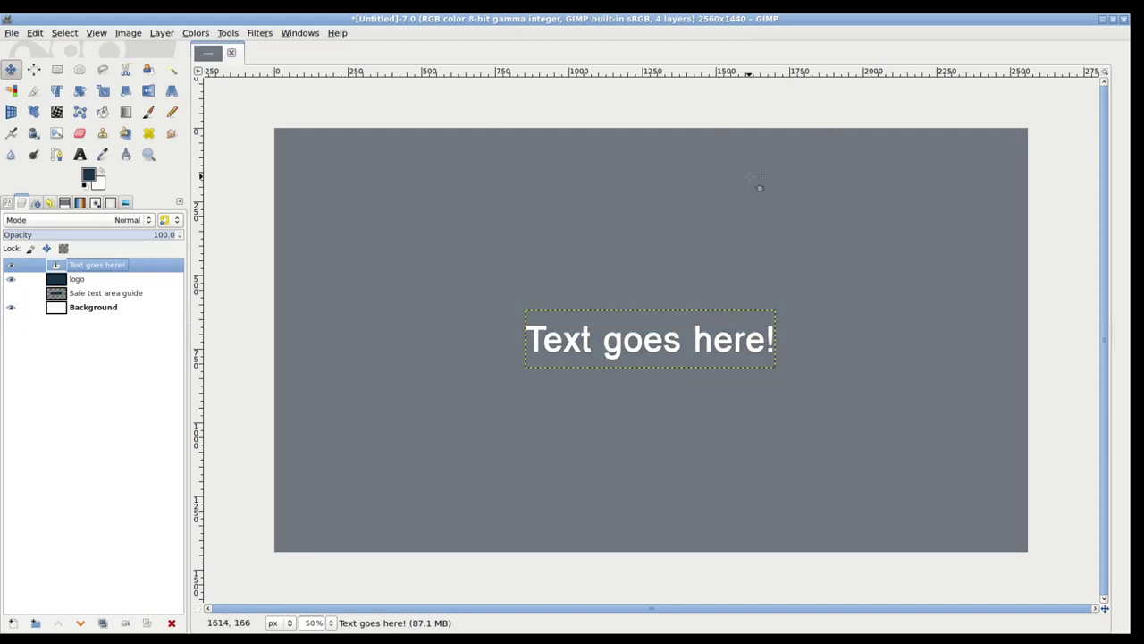